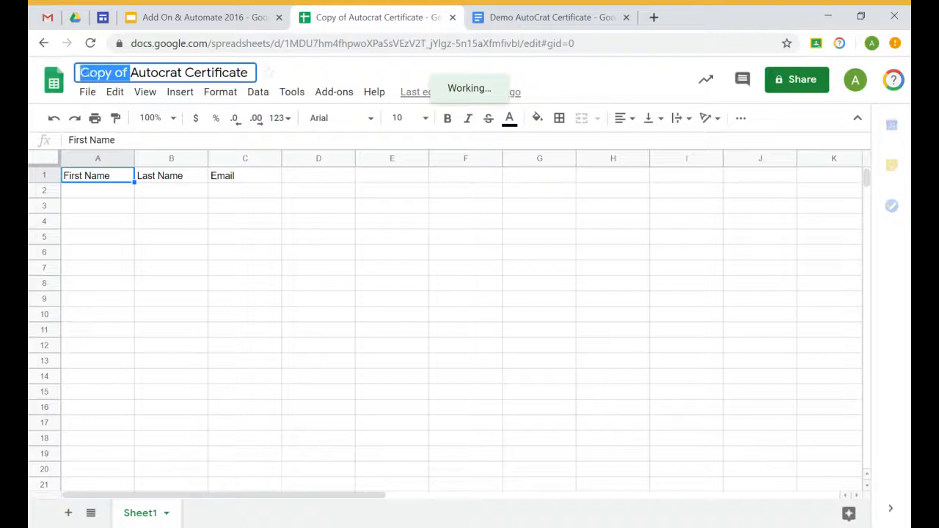
Type 'Demo Sheet' as the new title of the copied Autocrat Certificate spreadsheet
{"action": "type", "text": "Demo Sheet"}
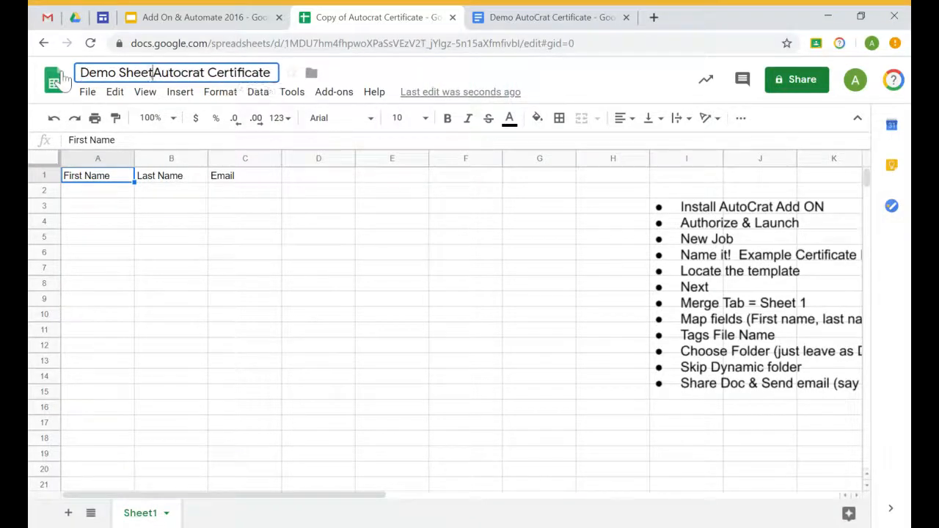
Move the spreadsheet into the Demo Autocrat folder and shift the checklist image left over columns F–J
{"action": "left_click", "coordinate": [314, 74]}
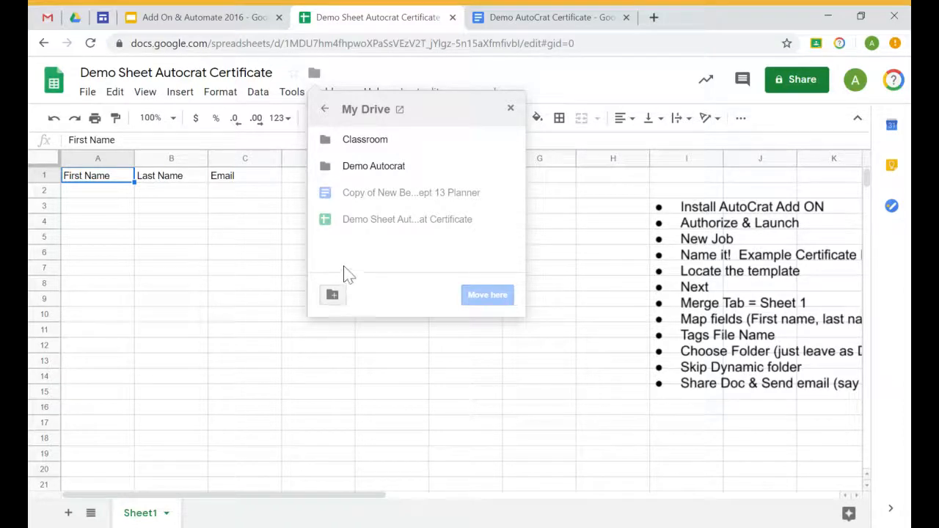
{"action": "left_click", "coordinate": [377, 167]}
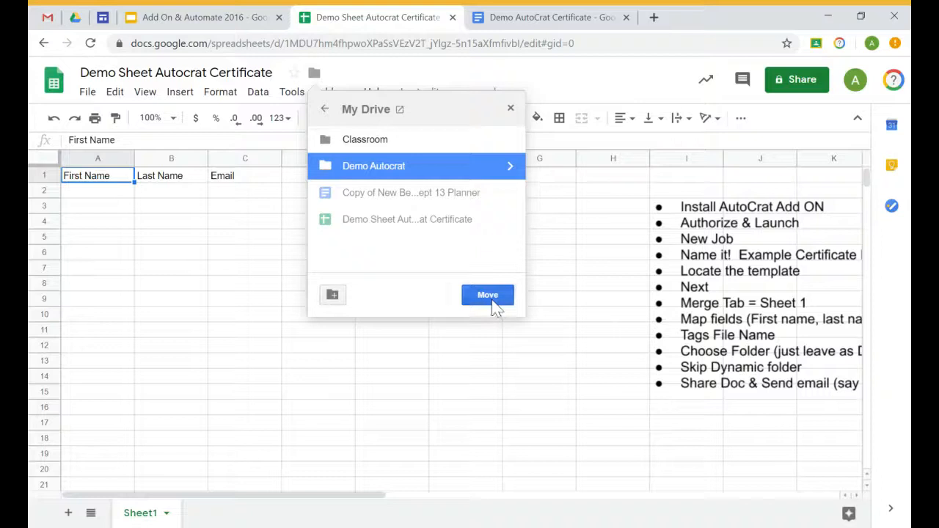
{"action": "left_click", "coordinate": [487, 295]}
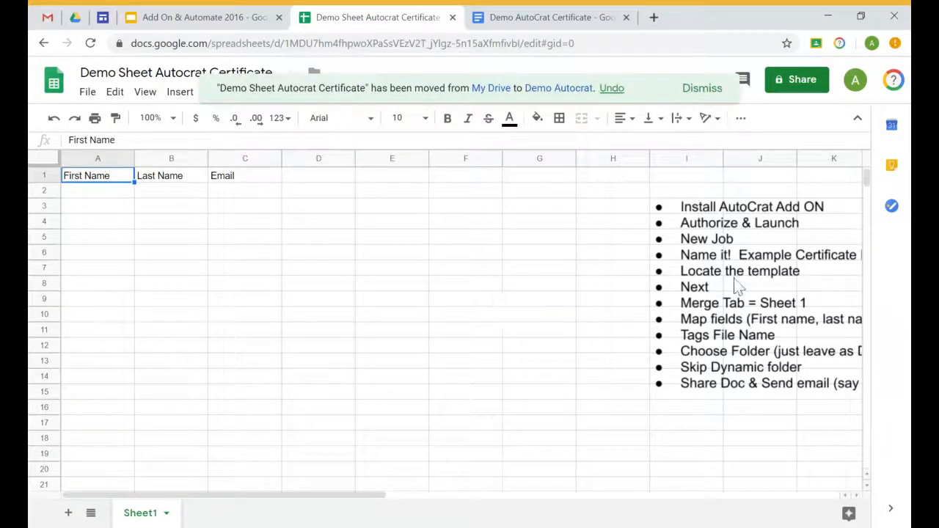
{"action": "mouse_move", "coordinate": [756, 248]}
{"action": "left_mouse_down"}
{"action": "mouse_move", "coordinate": [570, 298]}
{"action": "mouse_move", "coordinate": [574, 317]}
{"action": "left_mouse_up"}
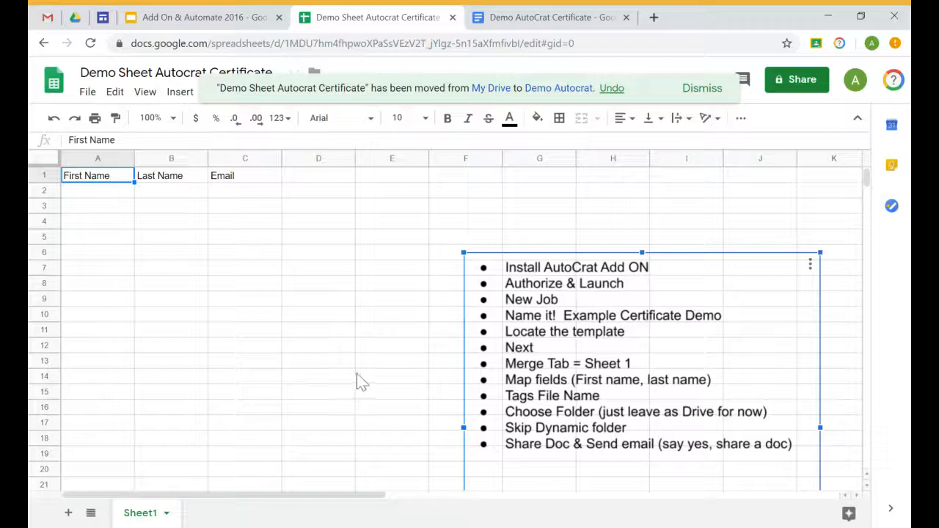
{"action": "left_click", "coordinate": [365, 242]}
{"action": "left_click", "coordinate": [703, 91]}
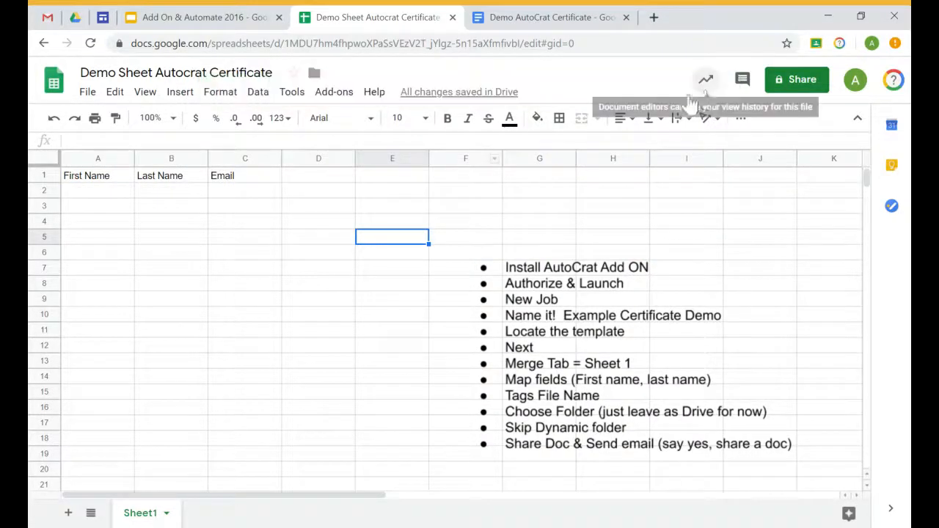
{"action": "left_click", "coordinate": [339, 94]}
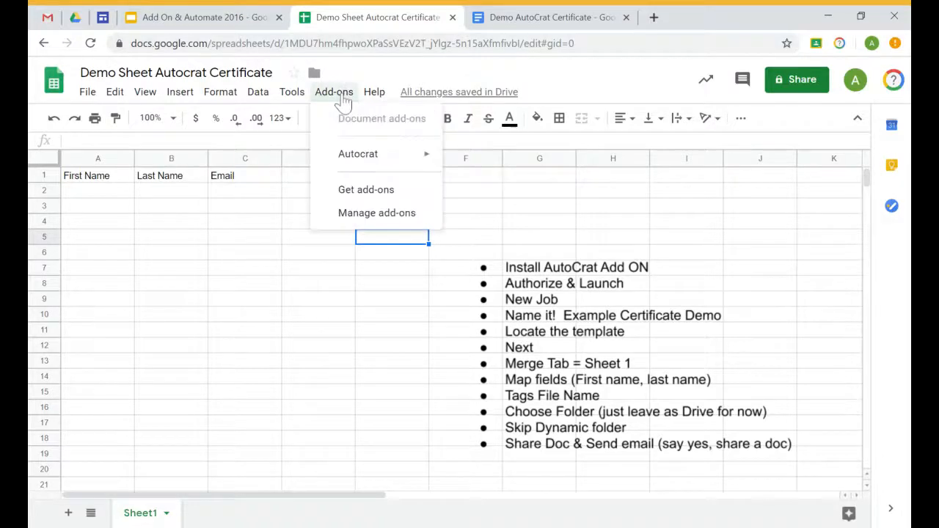
{"action": "left_click", "coordinate": [366, 191]}
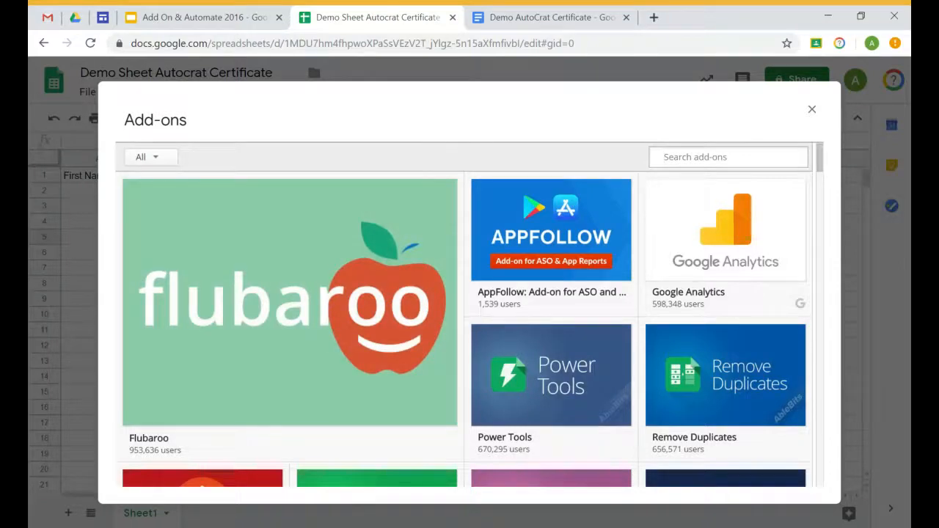
{"action": "left_click", "coordinate": [726, 157]}
{"action": "type", "text": "autocrat"}
{"action": "key", "text": "Return"}
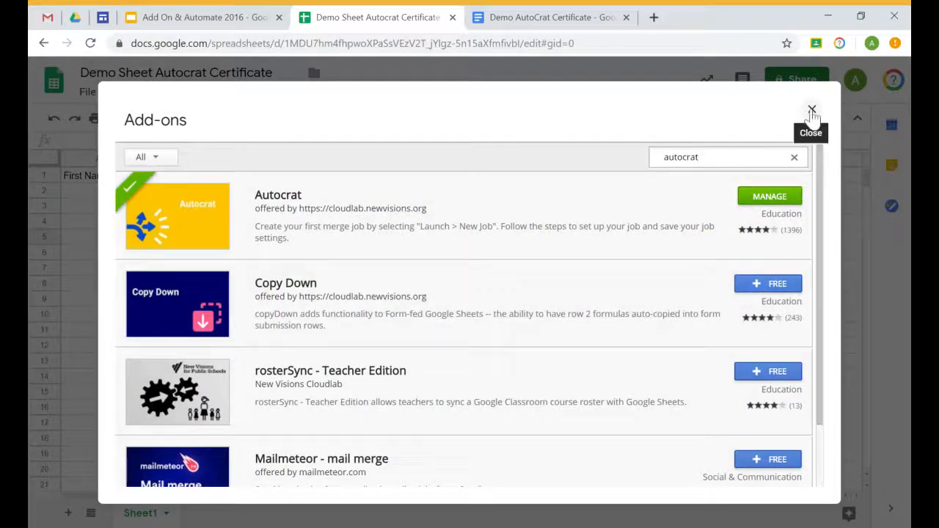
{"action": "left_click", "coordinate": [813, 111]}
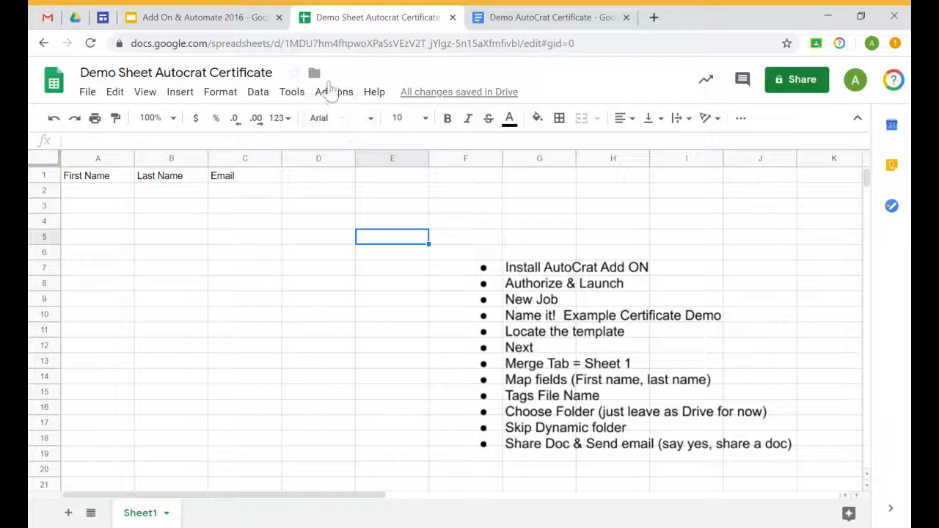
{"action": "left_click", "coordinate": [331, 93]}
{"action": "mouse_move", "coordinate": [361, 164]}
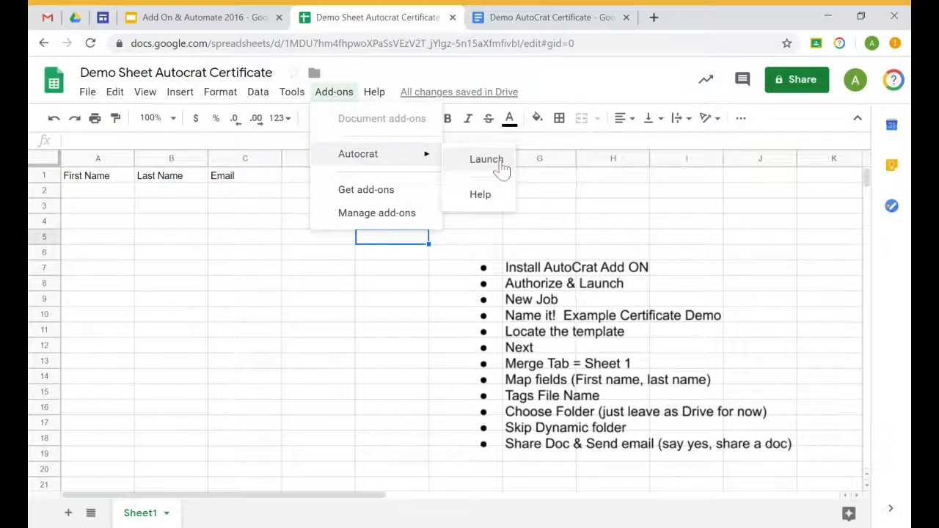
{"action": "left_click", "coordinate": [174, 259]}
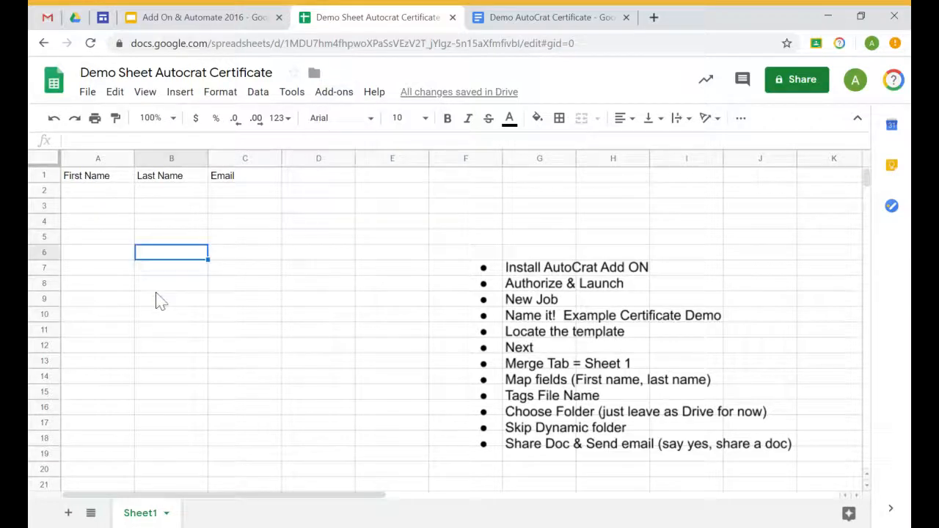
Enter the first recipient's first name, last name and e-mail address in row 2
{"action": "left_click", "coordinate": [89, 195]}
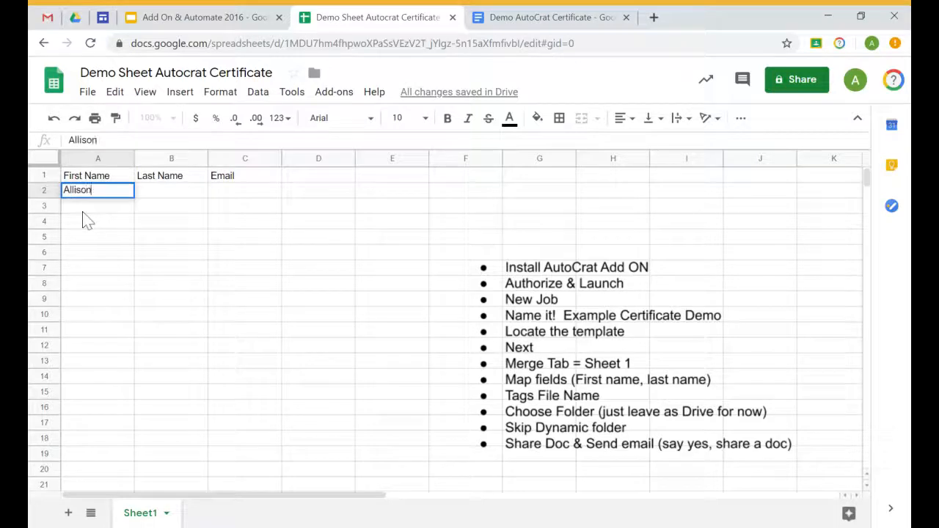
{"action": "key", "text": "Tab"}
{"action": "key", "text": "Tab"}
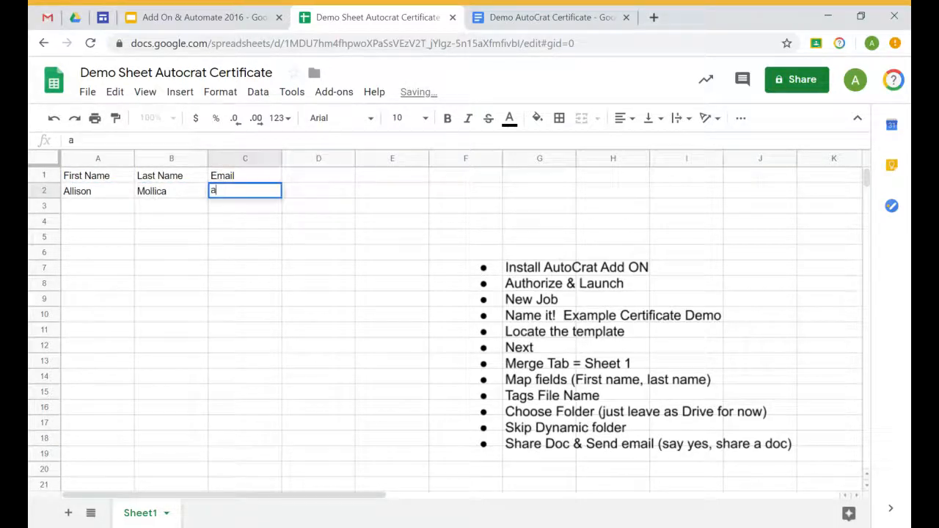
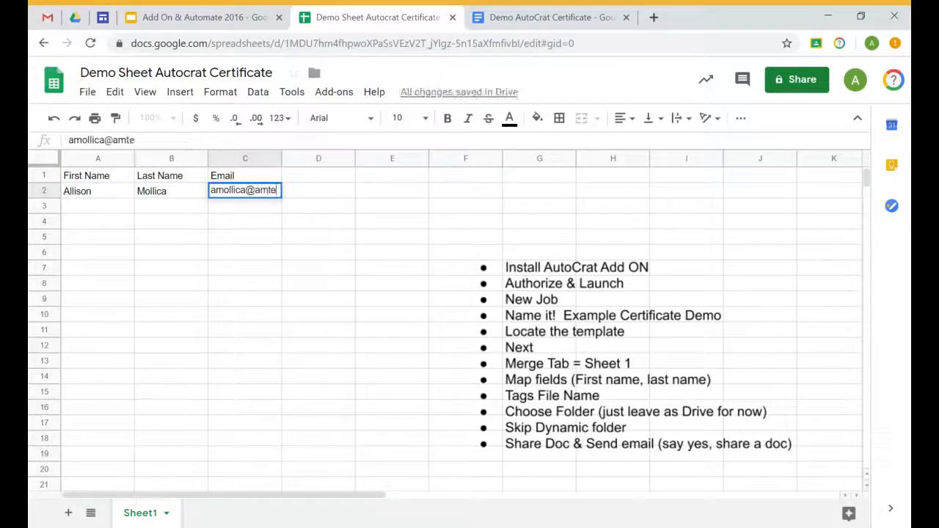
{"action": "key", "text": "Return"}
Enter the second recipient's first name, last name and e-mail address in row 3
{"action": "type", "text": "Archie"}
{"action": "key", "text": "Tab"}
{"action": "type", "text": "Andrews"}
{"action": "key", "text": "BackSpace"}
{"action": "type", "text": "ws"}
{"action": "key", "text": "Tab"}
{"action": "type", "text": "am"}
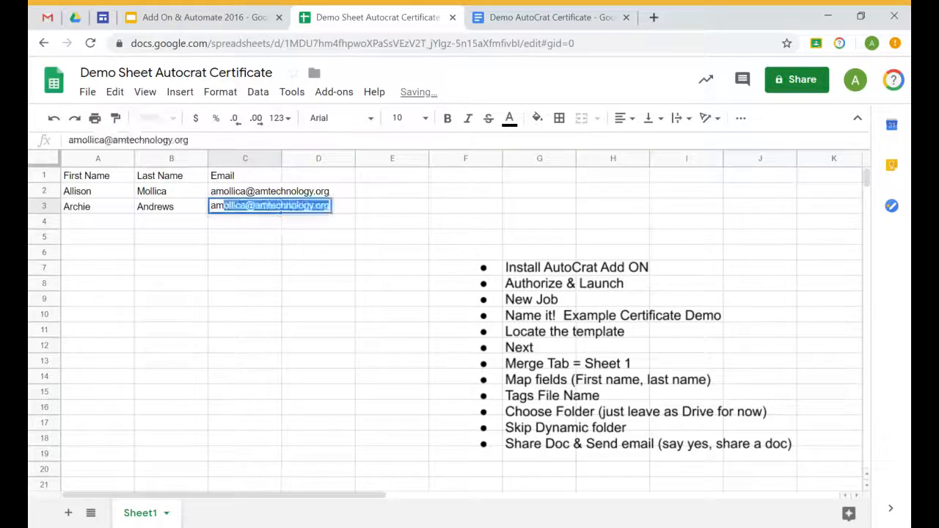
{"action": "key", "text": "BackSpace"}
{"action": "key", "text": "Return"}
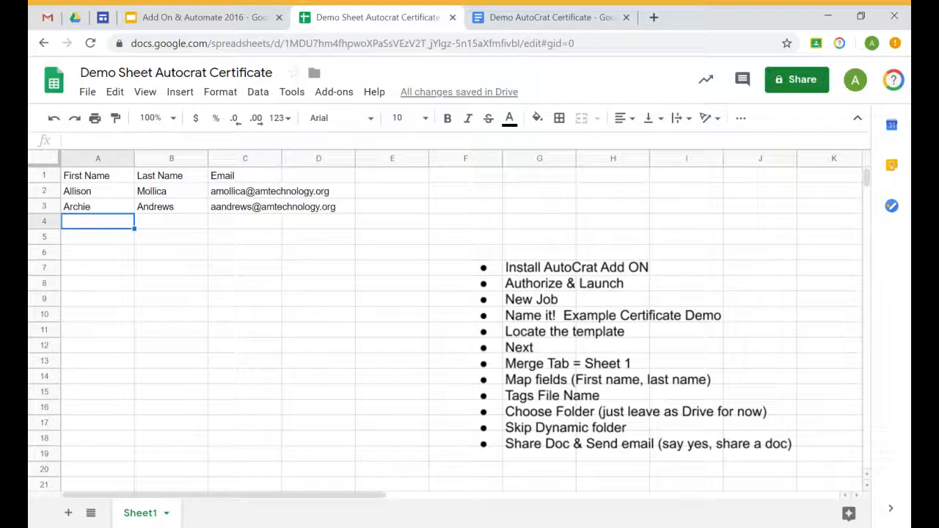
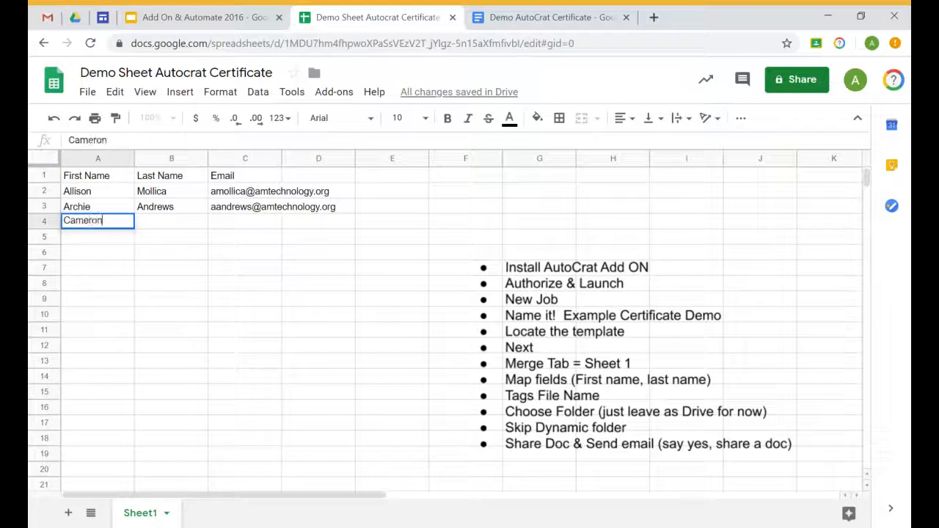
Enter the third recipient's first name, last name and e-mail address in row 4
{"action": "key", "text": "Tab"}
{"action": "key", "text": "Tab"}
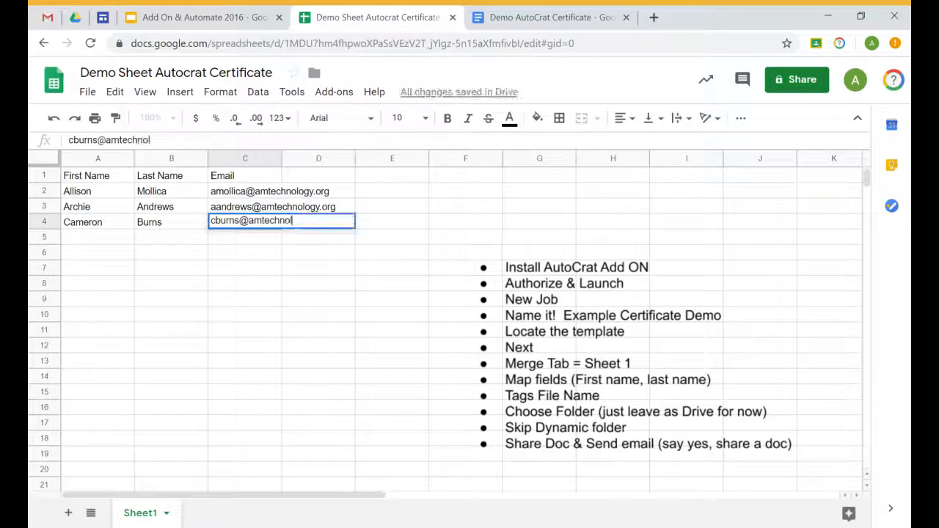
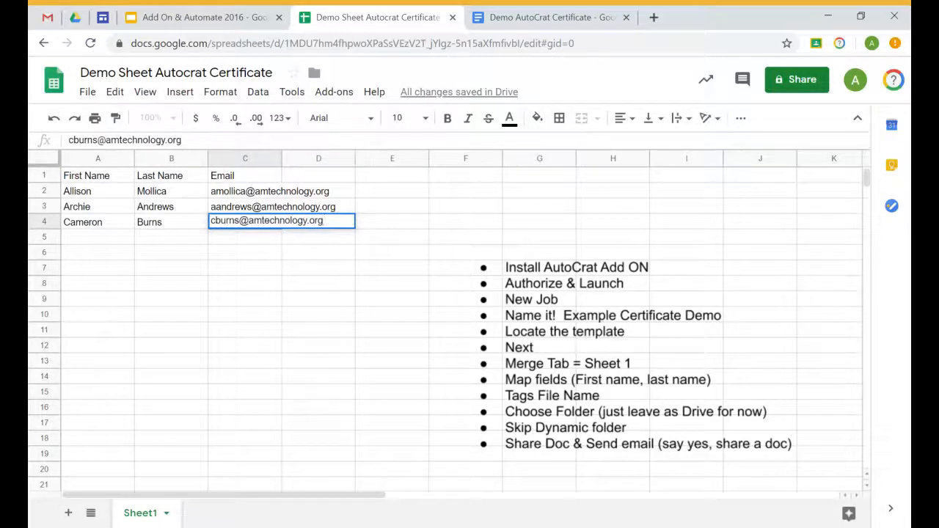
{"action": "left_click", "coordinate": [325, 368]}
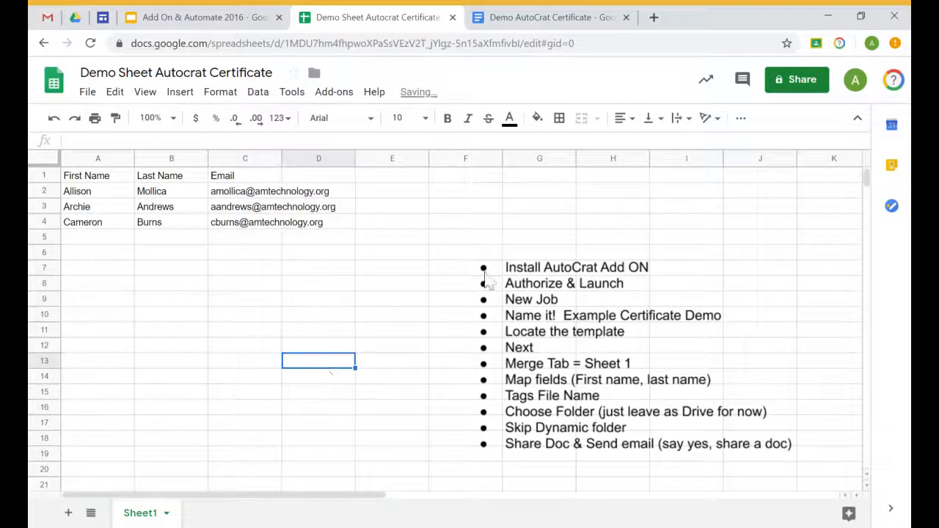
Launch AutoCrat from the Add-ons menu, then bring up the Demo AutoCrat Certificate template
{"action": "left_click", "coordinate": [339, 94]}
{"action": "mouse_move", "coordinate": [360, 158]}
{"action": "left_click", "coordinate": [467, 160]}
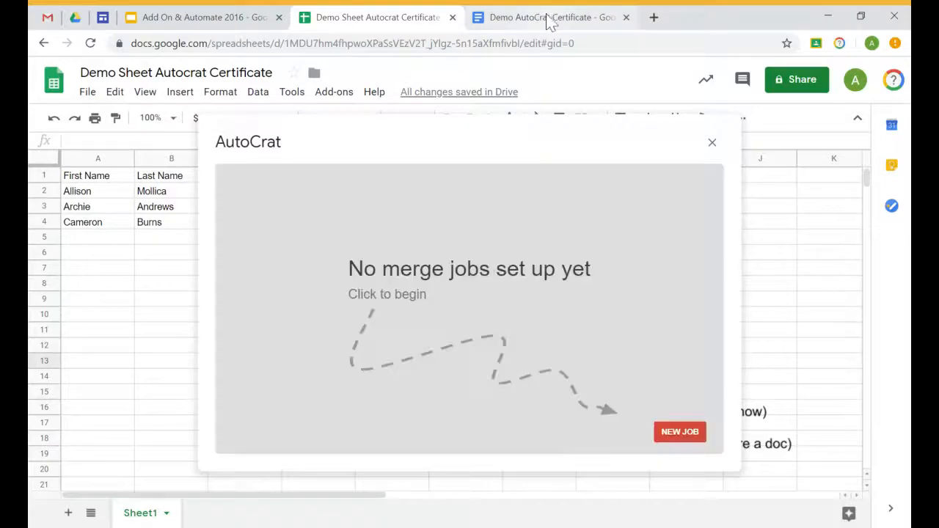
{"action": "left_click", "coordinate": [551, 21]}
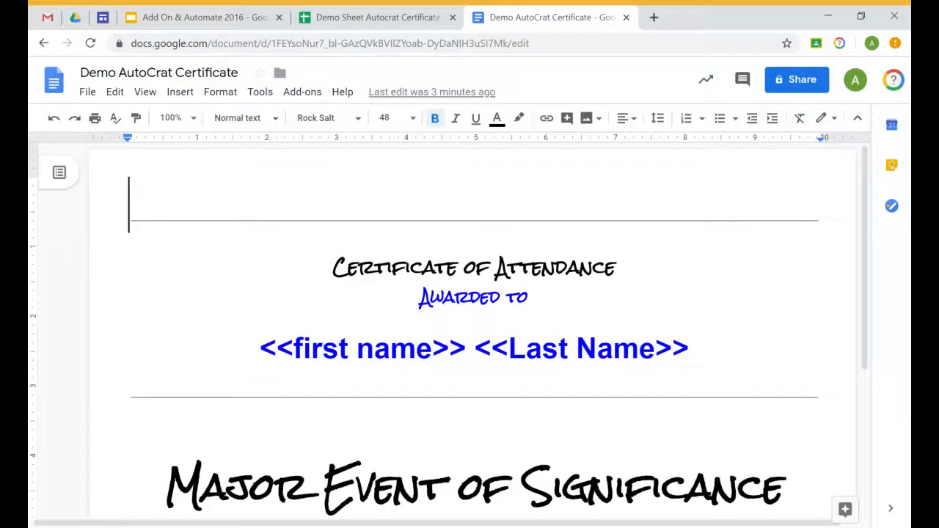
Highlight the <<first name>> <<Last Name>> merge tags, then return to the Demo Sheet spreadsheet
{"action": "left_click_drag", "start_coordinate": [260, 349], "coordinate": [690, 350]}
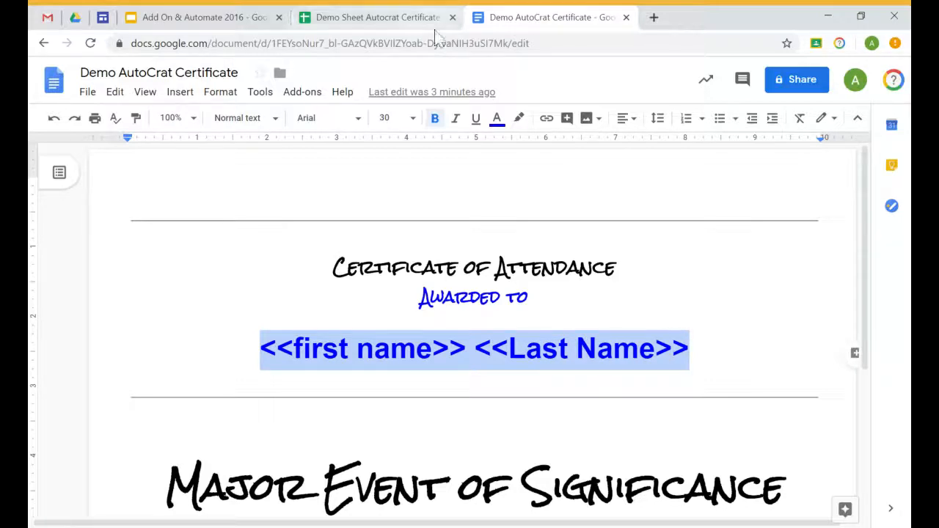
{"action": "left_click", "coordinate": [371, 19]}
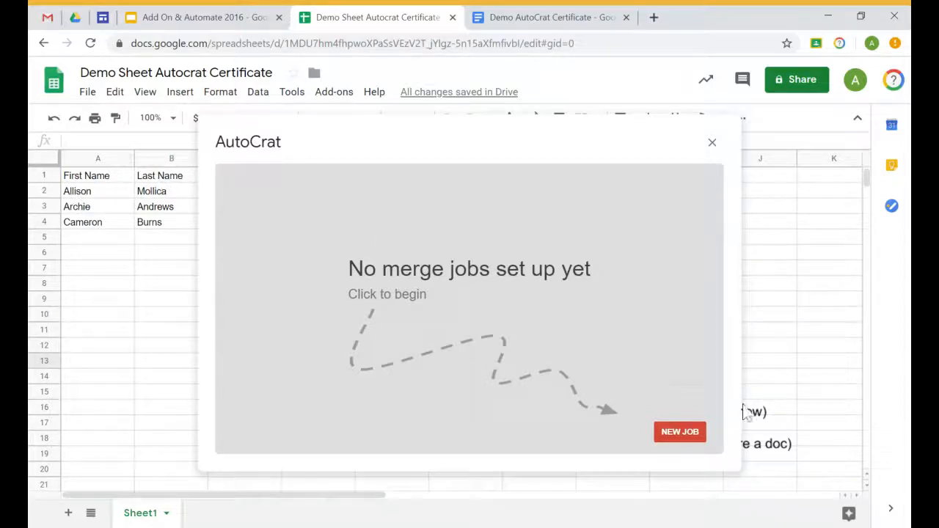
Create a new AutoCrat job named 'Certificate Demo' and advance to the Choose template step
{"action": "left_click", "coordinate": [692, 434]}
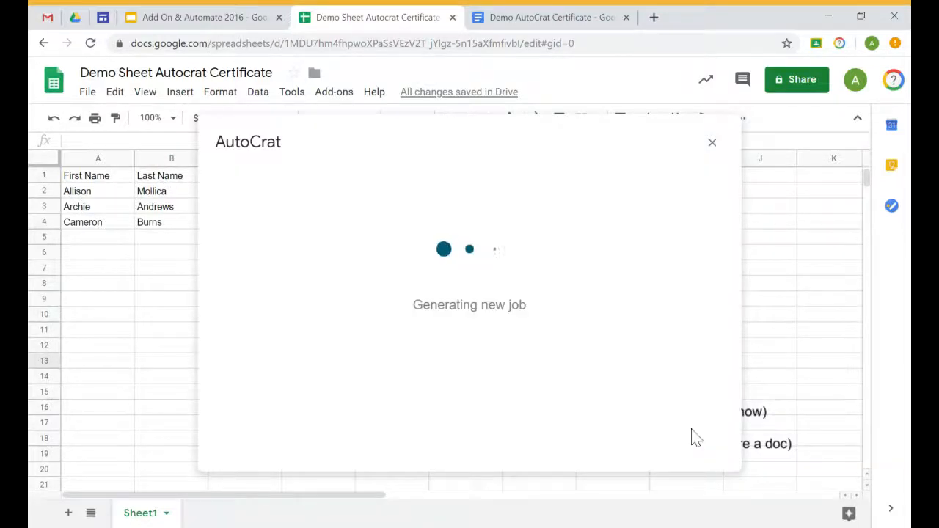
{"action": "left_click", "coordinate": [317, 239]}
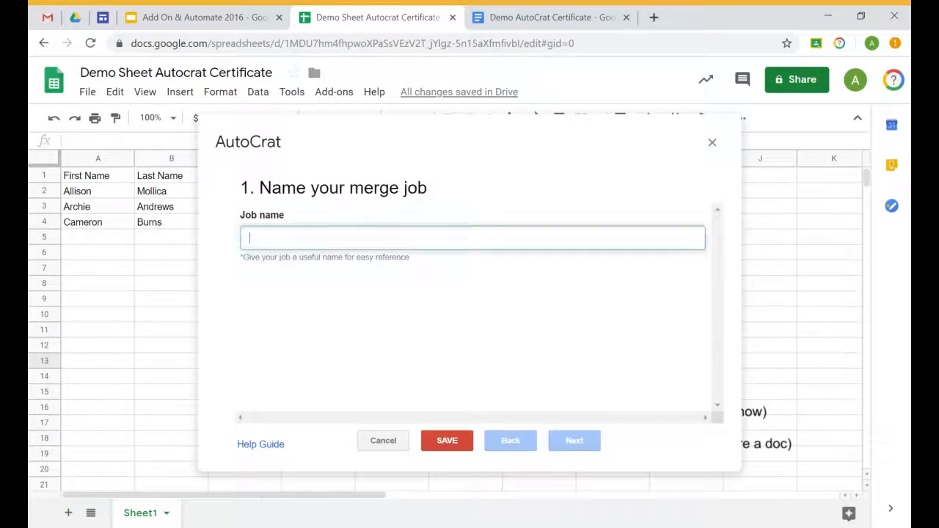
{"action": "type", "text": "D"}
{"action": "key", "text": "BackSpace"}
{"action": "type", "text": "C"}
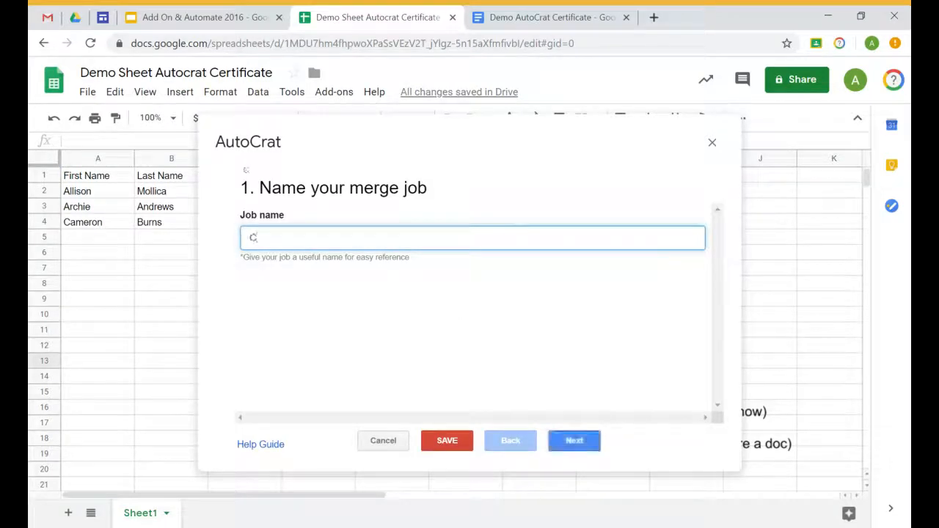
{"action": "type", "text": "ertificate Demo"}
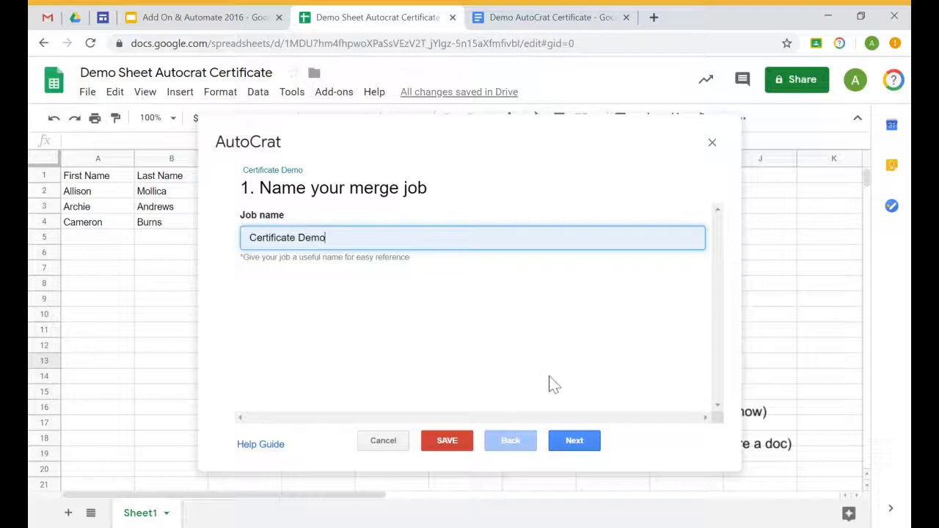
{"action": "left_click", "coordinate": [574, 441]}
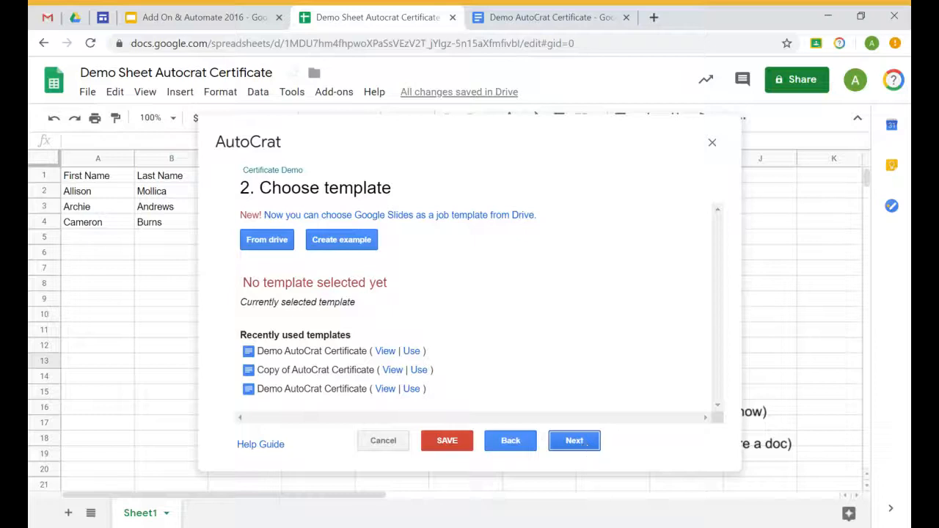
Pick Demo AutoCrat Certificate from Drive as the template and continue to data mapping
{"action": "left_click", "coordinate": [273, 245]}
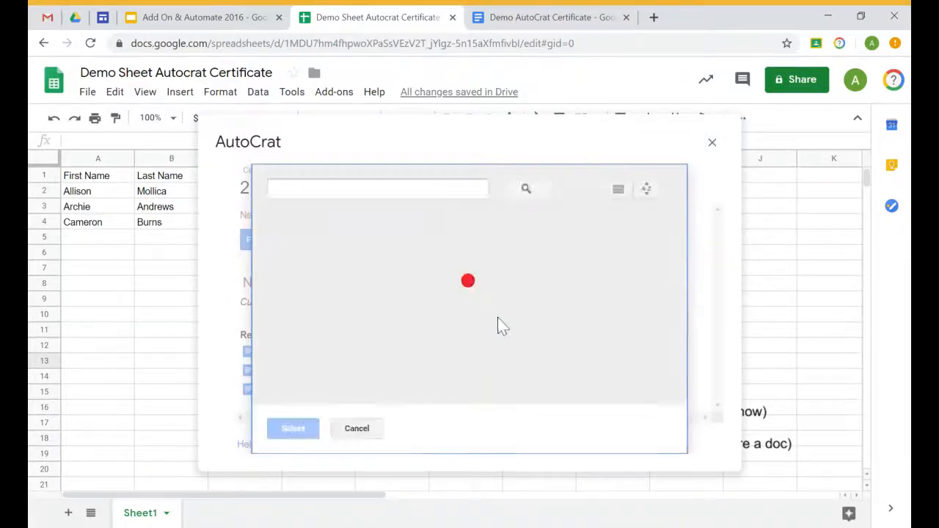
{"action": "left_click", "coordinate": [341, 266]}
{"action": "left_click", "coordinate": [293, 428]}
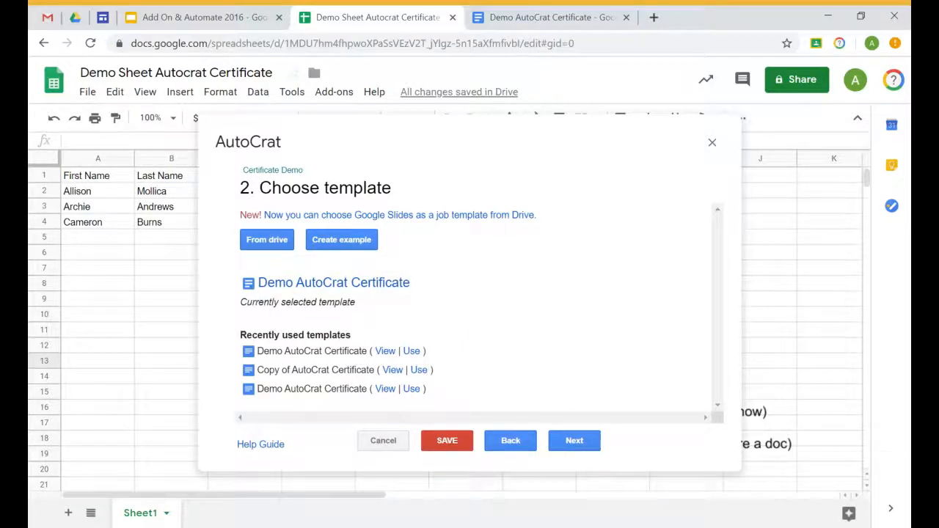
{"action": "left_click", "coordinate": [582, 443]}
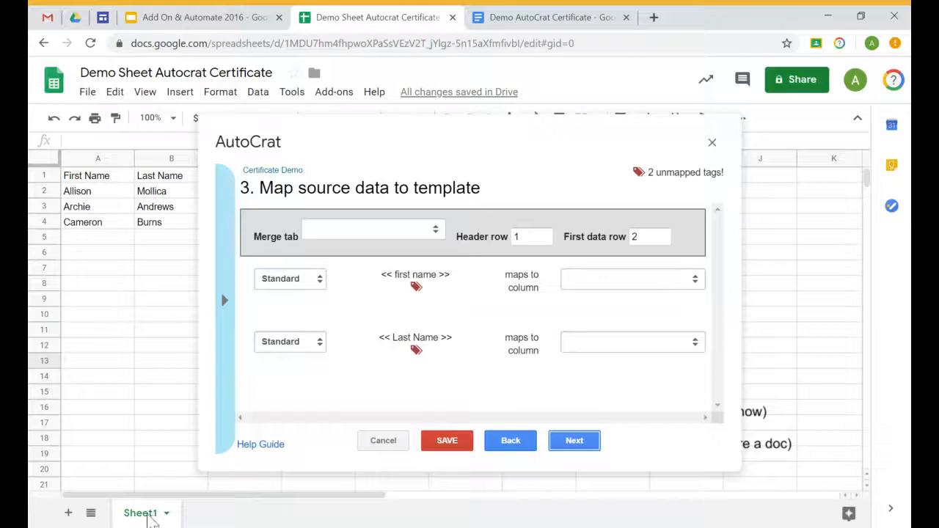
Merge from Sheet1, mapping the name tags to the First Name and Last Name columns
{"action": "left_click", "coordinate": [341, 240]}
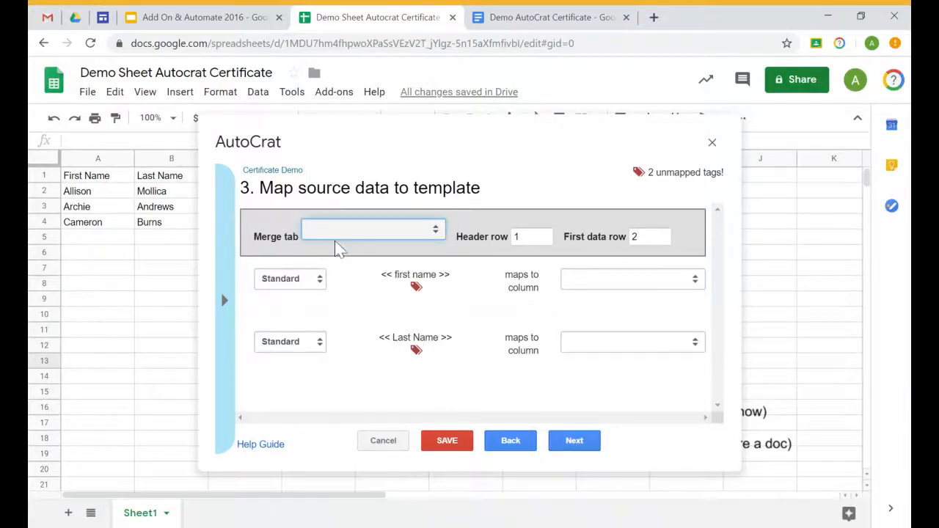
{"action": "left_click", "coordinate": [339, 248]}
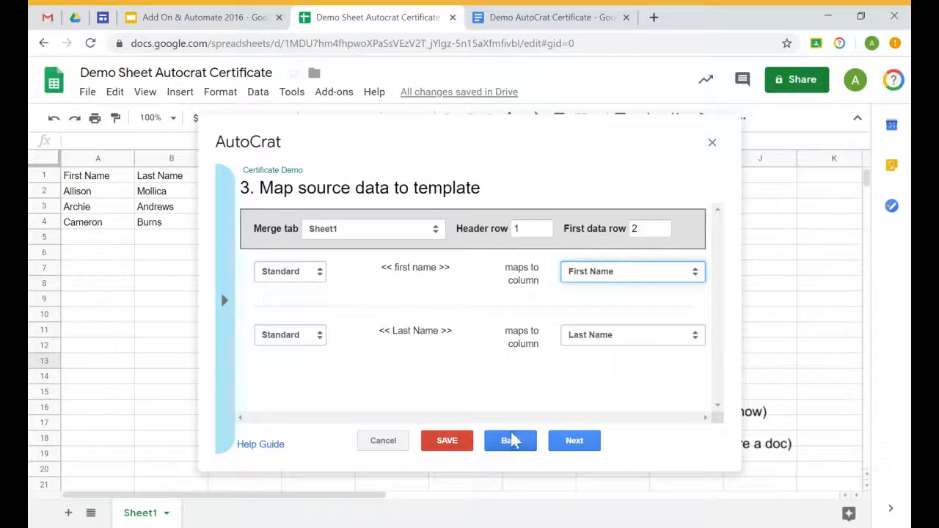
{"action": "left_click", "coordinate": [571, 450]}
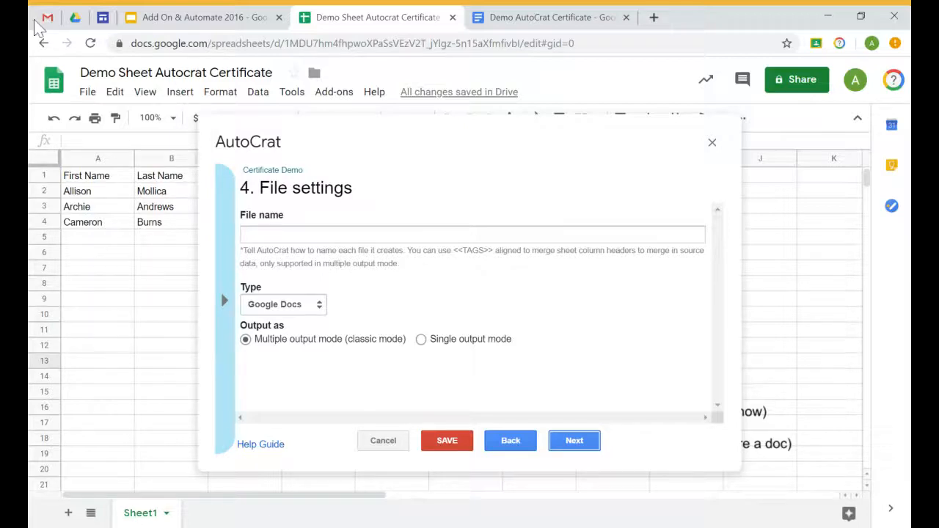
Name merged files '<<Last Name >> Certificate Demo' as Google Docs and reach the Demo Autocrat folder step
{"action": "left_click", "coordinate": [75, 17]}
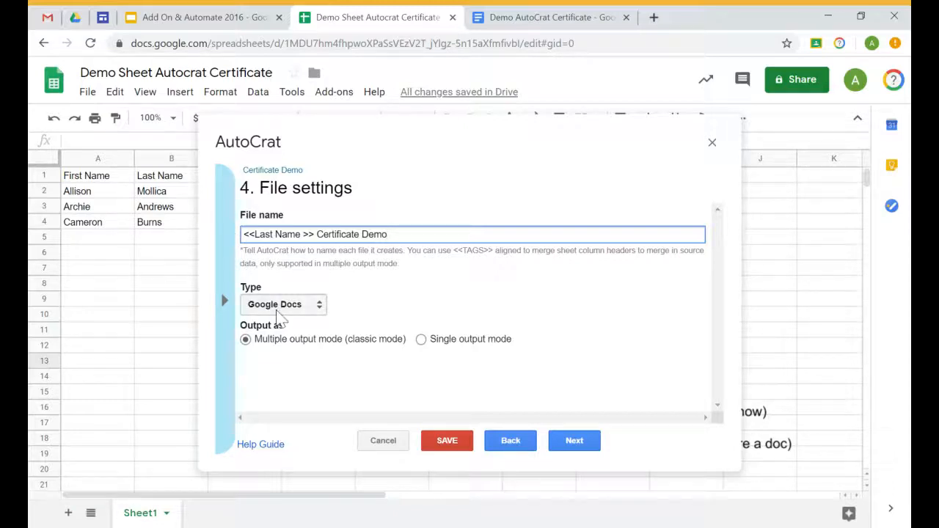
{"action": "left_click", "coordinate": [582, 442]}
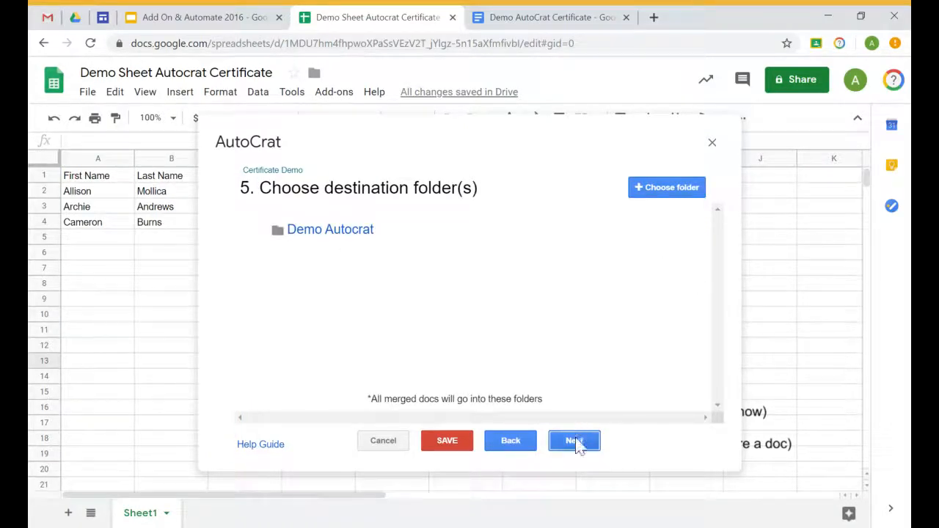
Save the Certificate Demo job, then reopen it from Existing Jobs for editing
{"action": "left_click", "coordinate": [577, 442]}
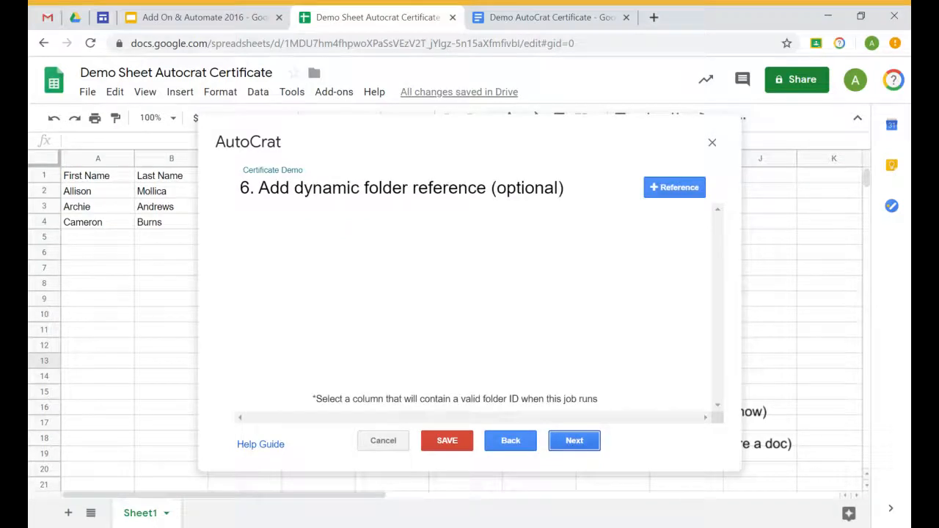
{"action": "left_click", "coordinate": [450, 443]}
{"action": "double_click", "coordinate": [510, 448]}
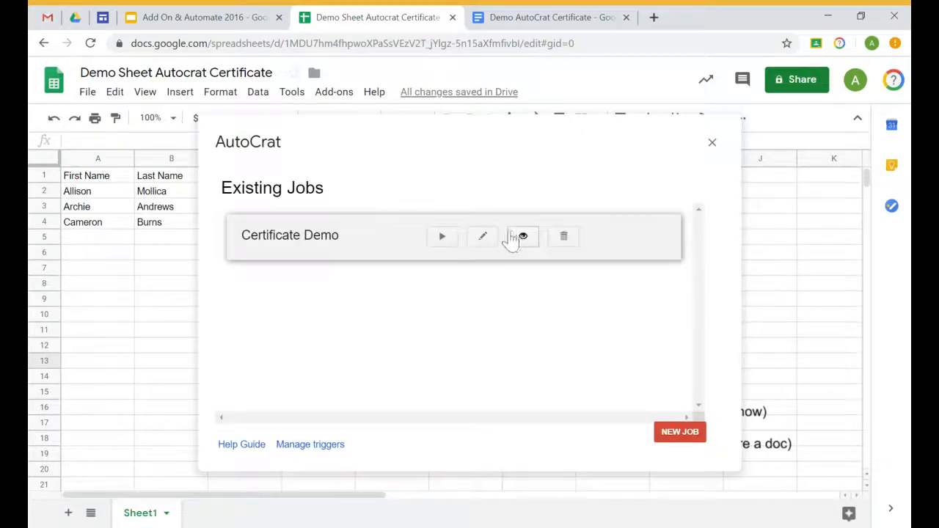
{"action": "left_click", "coordinate": [481, 244]}
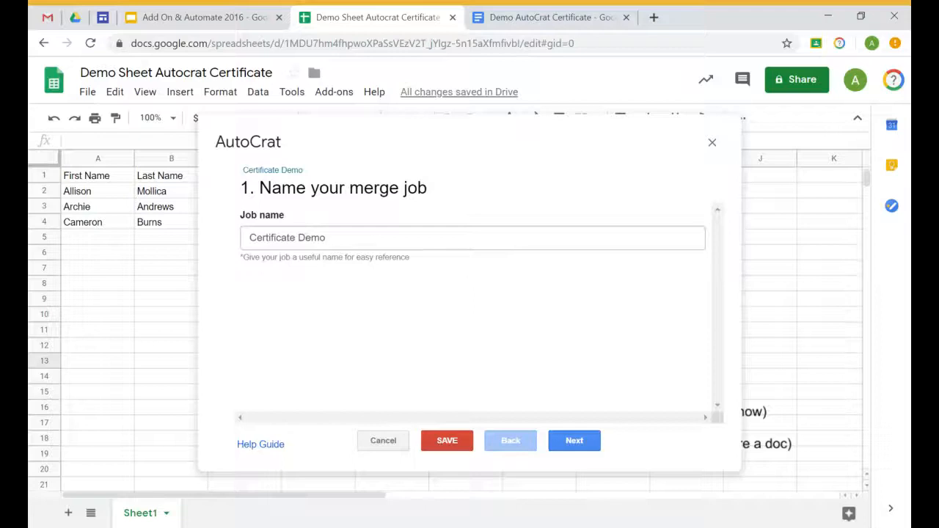
Advance through job steps 1–7, skipping the dynamic folder and merge condition, to Share docs & send emails
{"action": "left_click", "coordinate": [575, 450]}
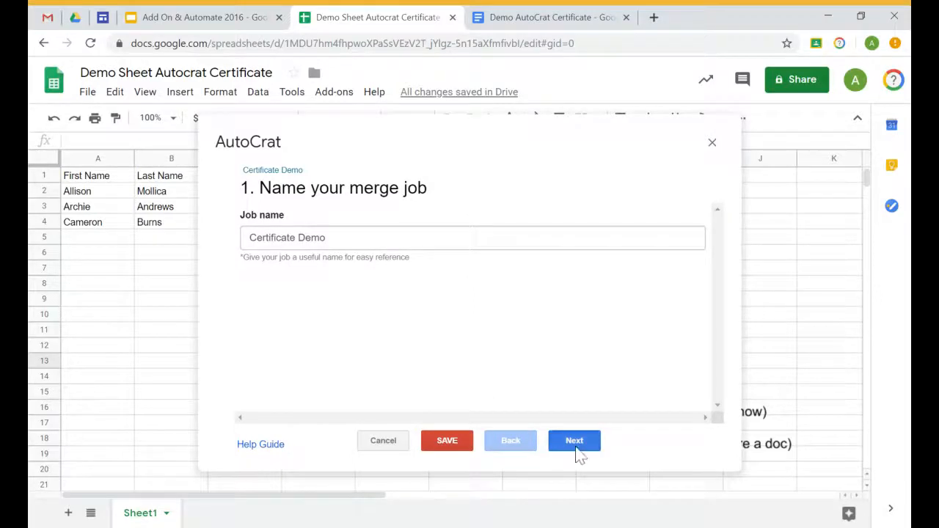
{"action": "left_click", "coordinate": [578, 450]}
{"action": "left_click", "coordinate": [578, 449]}
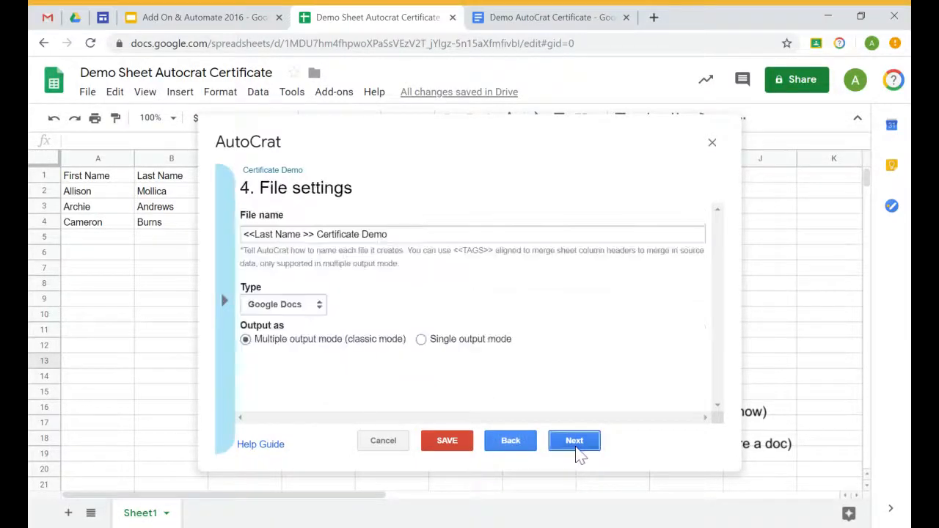
{"action": "left_click", "coordinate": [578, 449]}
{"action": "left_click", "coordinate": [579, 449]}
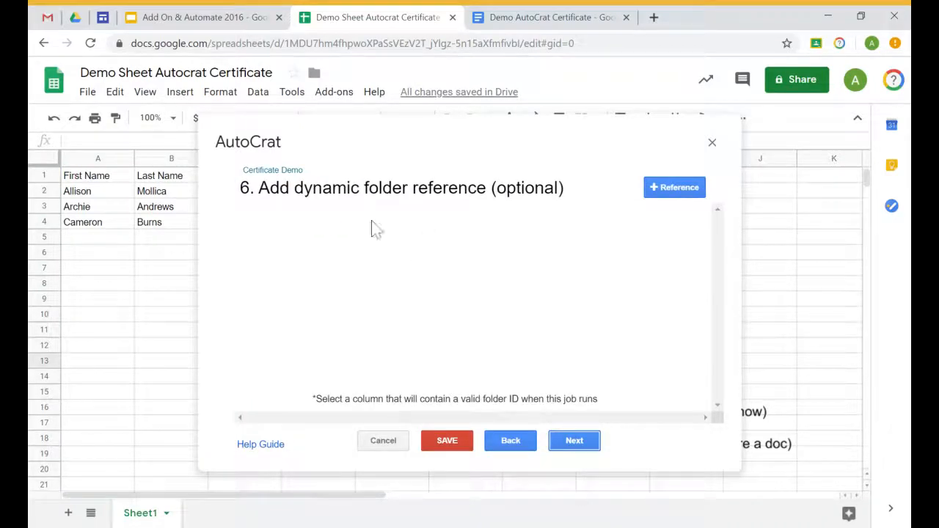
{"action": "left_click", "coordinate": [576, 445]}
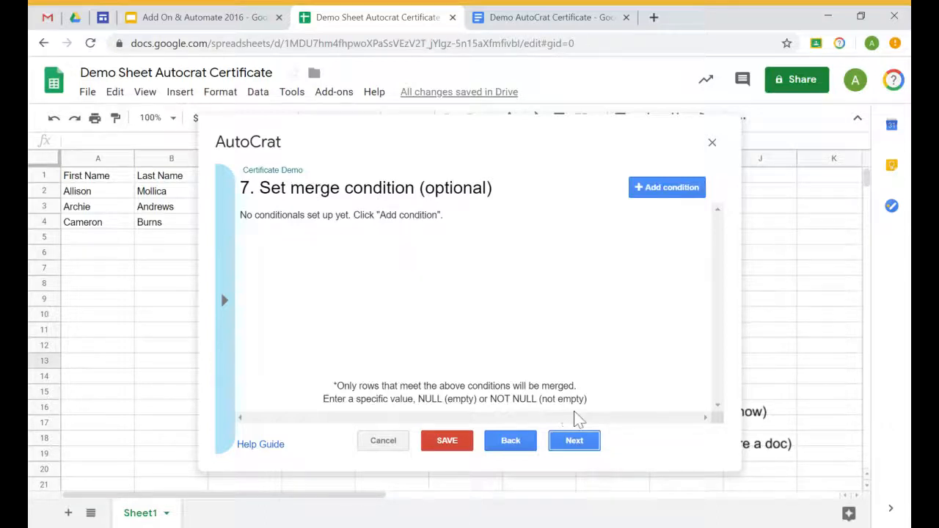
{"action": "left_click", "coordinate": [576, 443]}
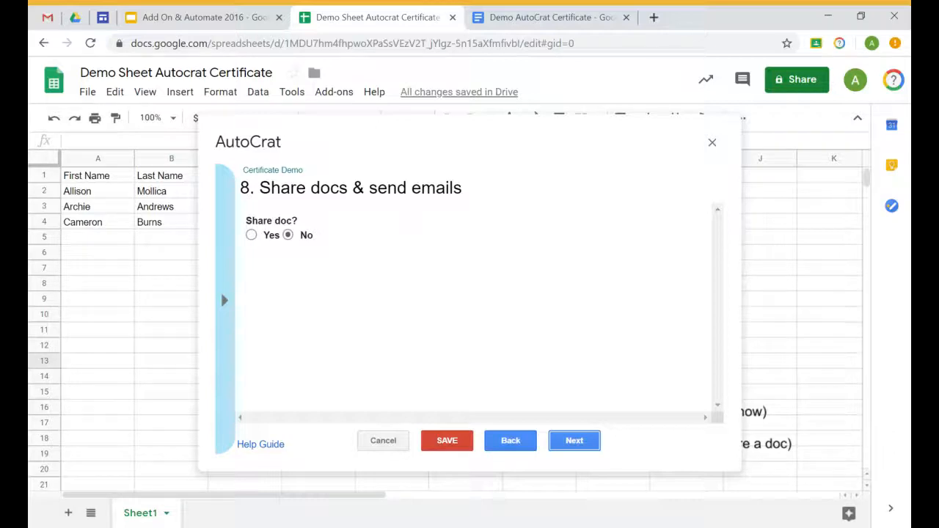
Set Share doc? to Yes and share each merged doc as a view only doc
{"action": "left_click", "coordinate": [251, 234]}
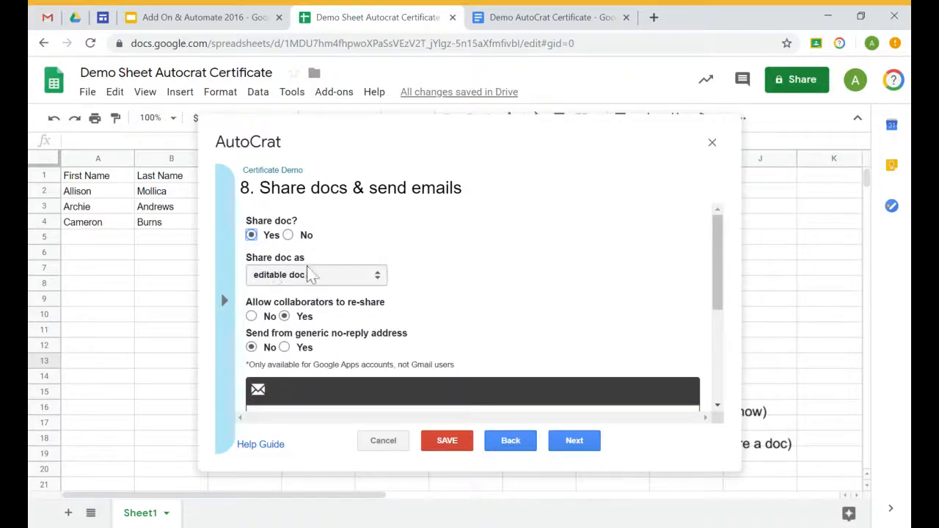
{"action": "left_click", "coordinate": [289, 282]}
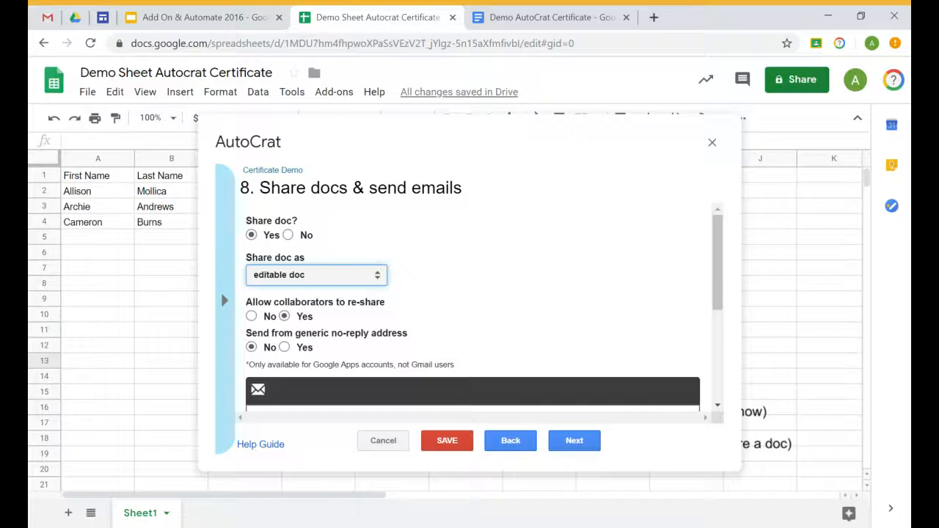
{"action": "left_click", "coordinate": [300, 321]}
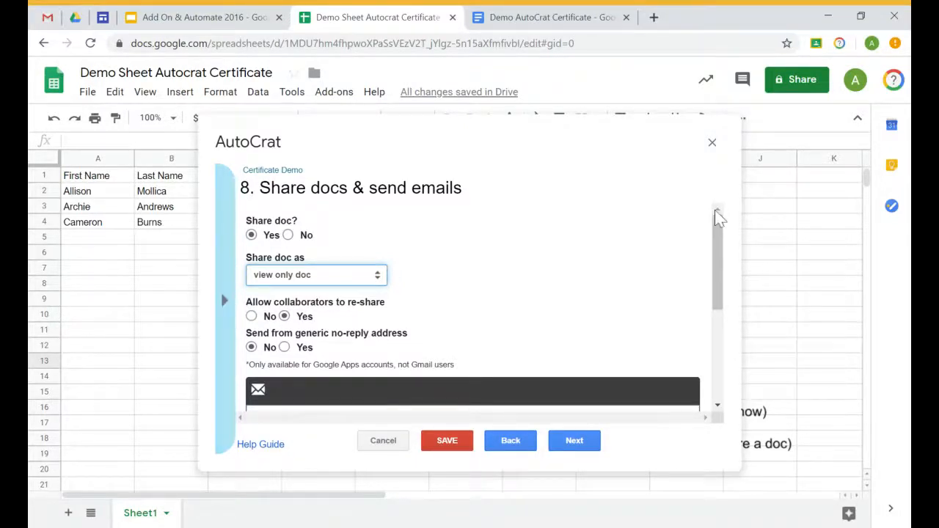
{"action": "left_click_drag", "start_coordinate": [718, 222], "coordinate": [718, 315]}
{"action": "left_click", "coordinate": [224, 301]}
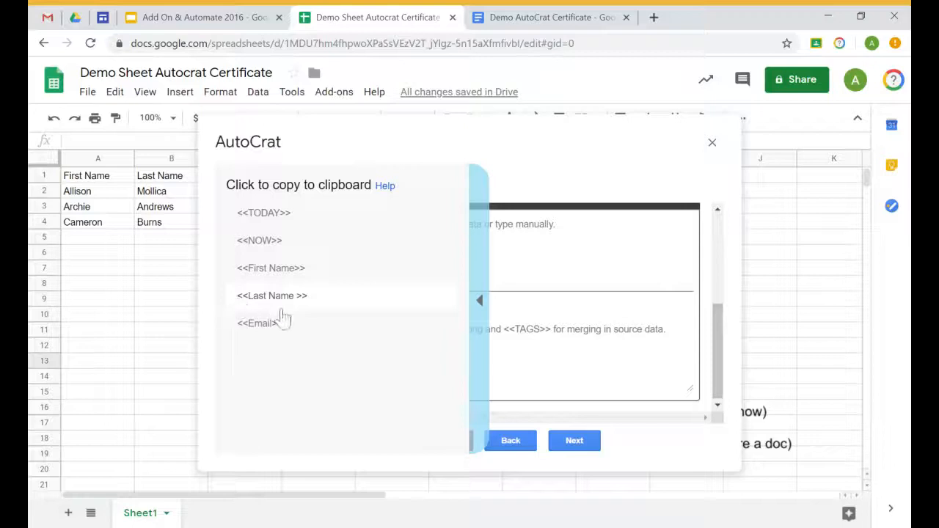
Address the email To <<Email>> and type the subject 'Certificate of Attendance'
{"action": "left_click", "coordinate": [271, 325]}
{"action": "left_click", "coordinate": [354, 225]}
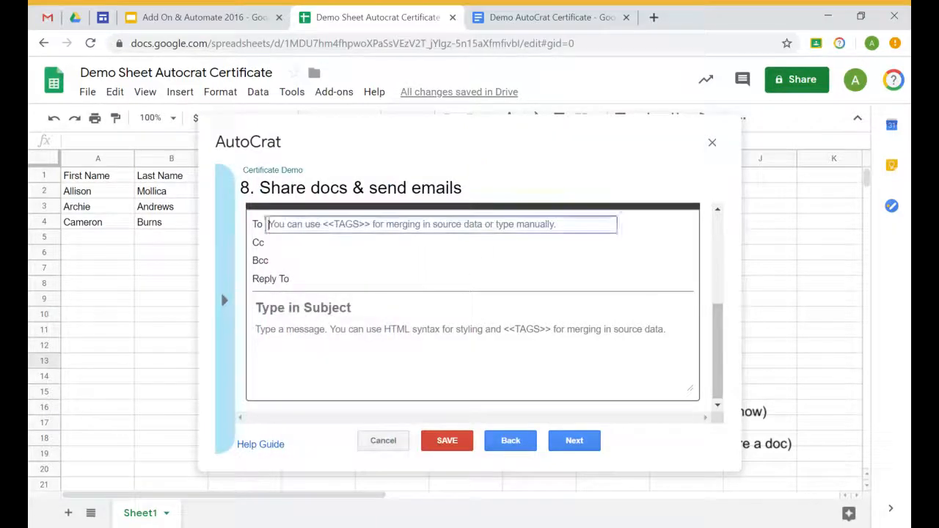
{"action": "type", "text": "<<Email>>"}
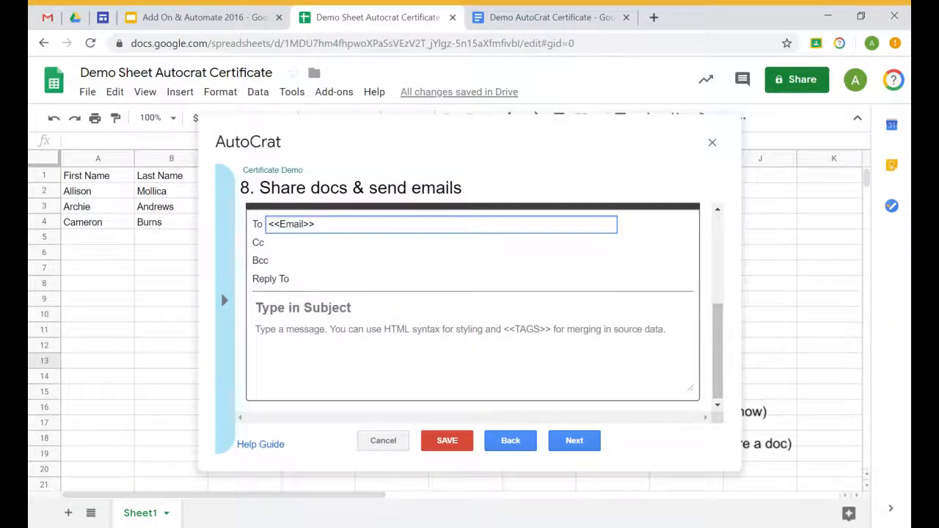
{"action": "left_click", "coordinate": [352, 308]}
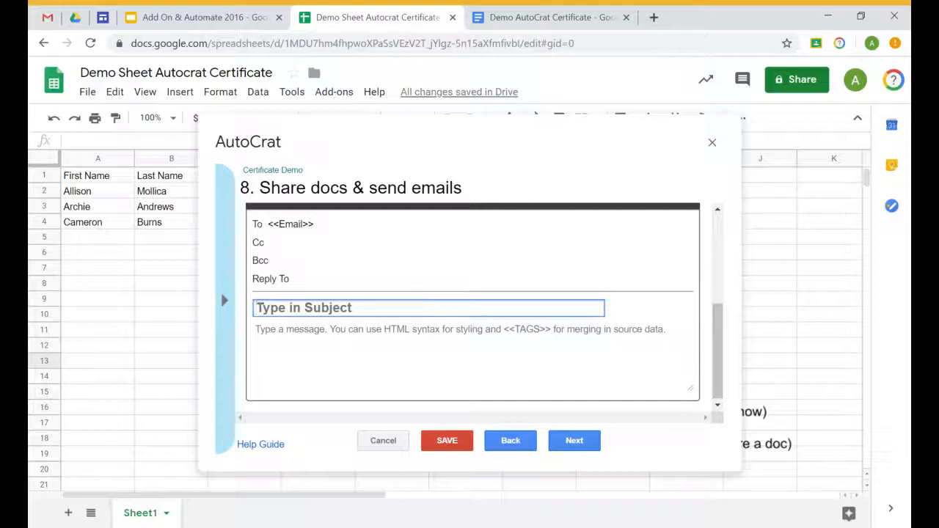
{"action": "type", "text": "Certific"}
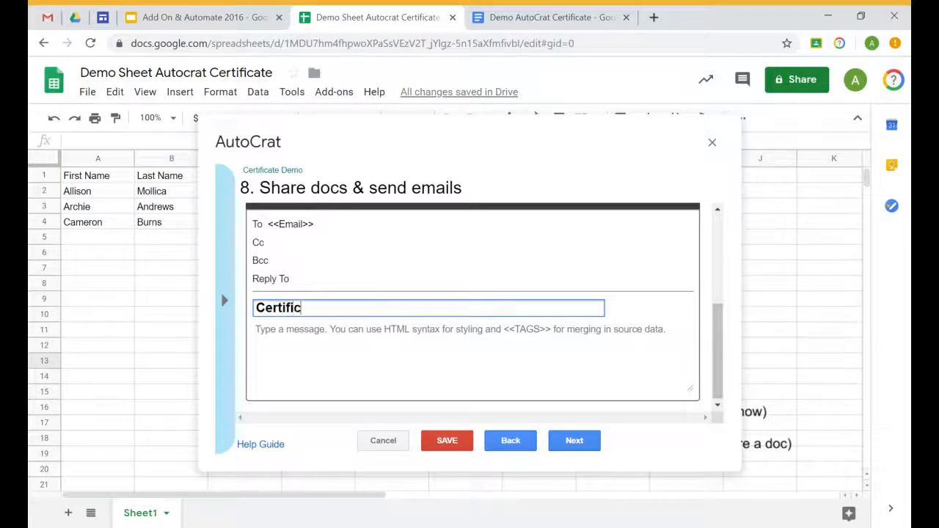
{"action": "type", "text": "ate of Attendance f"}
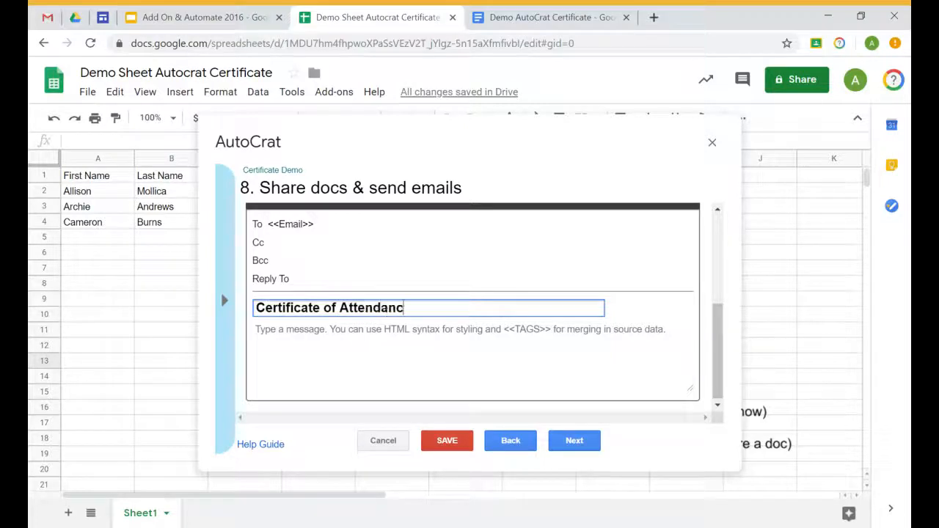